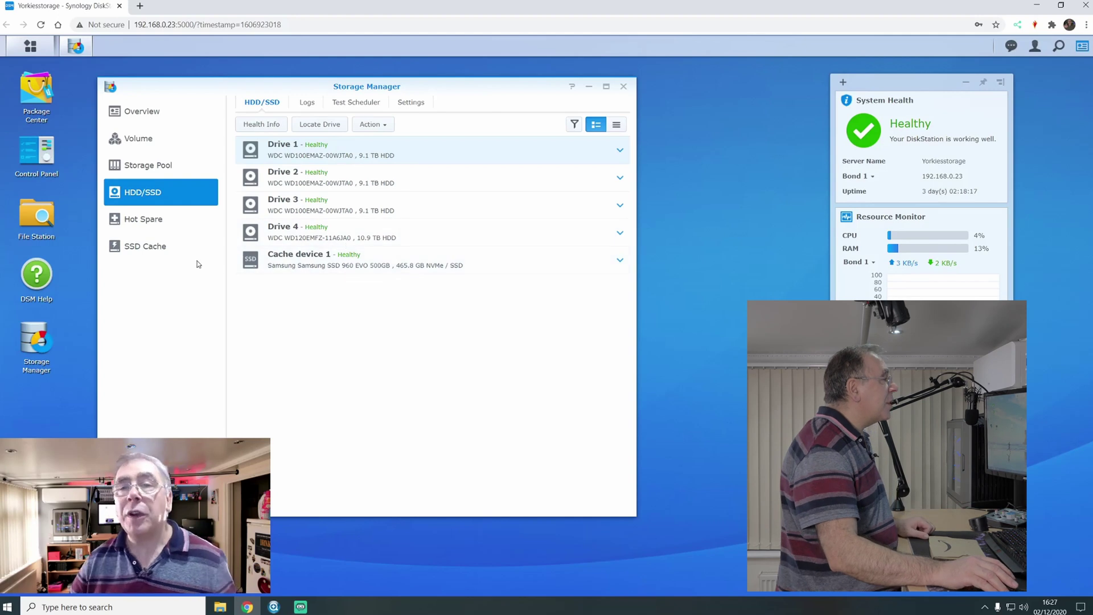
{"action": "left_click", "coordinate": [162, 256]}
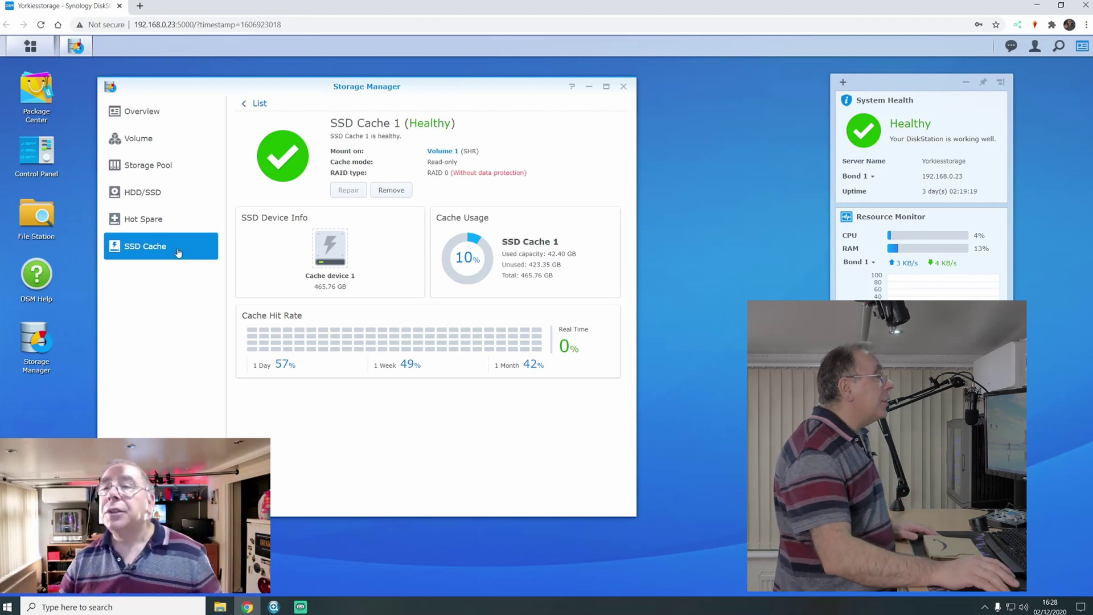
- Review the Volume, Storage Pool, HDD/SSD, Hot Spare, SSD Cache and Overview pages in Storage Manager
{"action": "left_click", "coordinate": [152, 148]}
{"action": "left_click", "coordinate": [149, 165]}
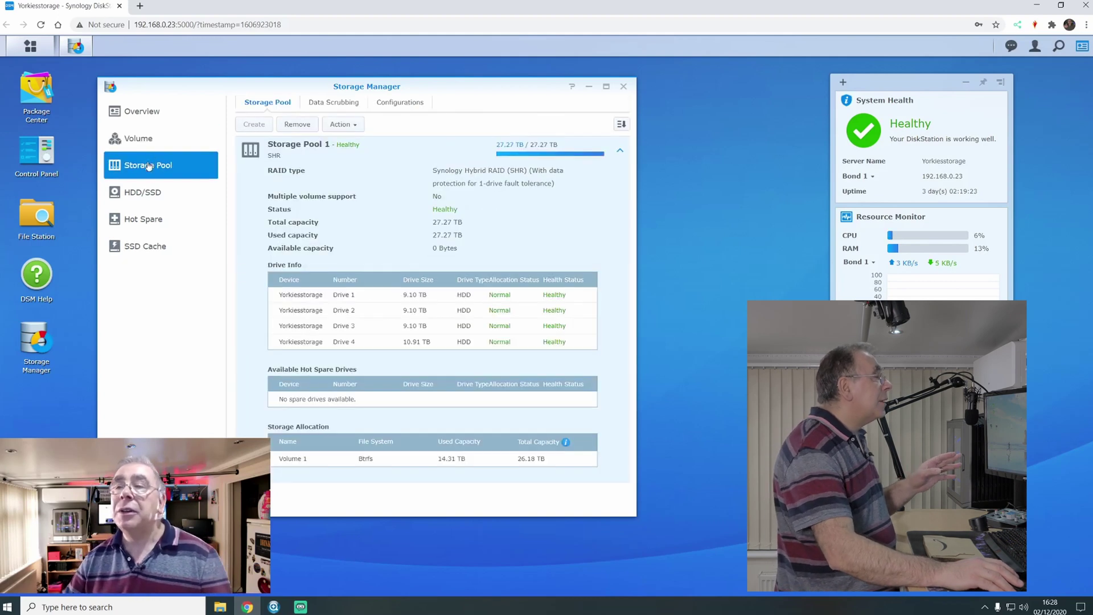
{"action": "left_click", "coordinate": [147, 192]}
{"action": "left_click", "coordinate": [159, 226]}
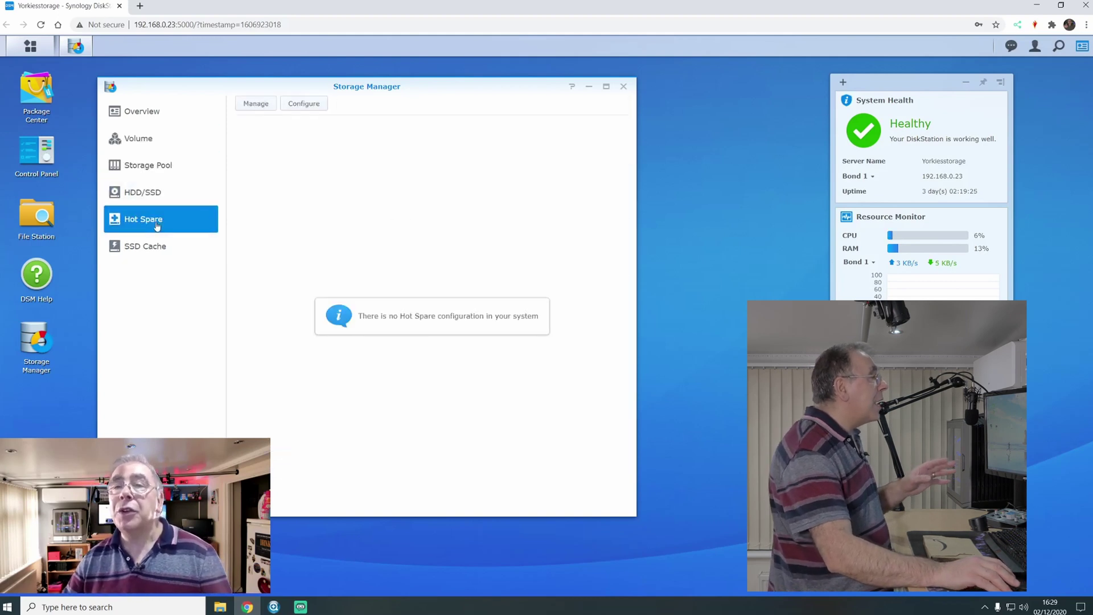
{"action": "left_click", "coordinate": [150, 251]}
{"action": "left_click", "coordinate": [151, 117]}
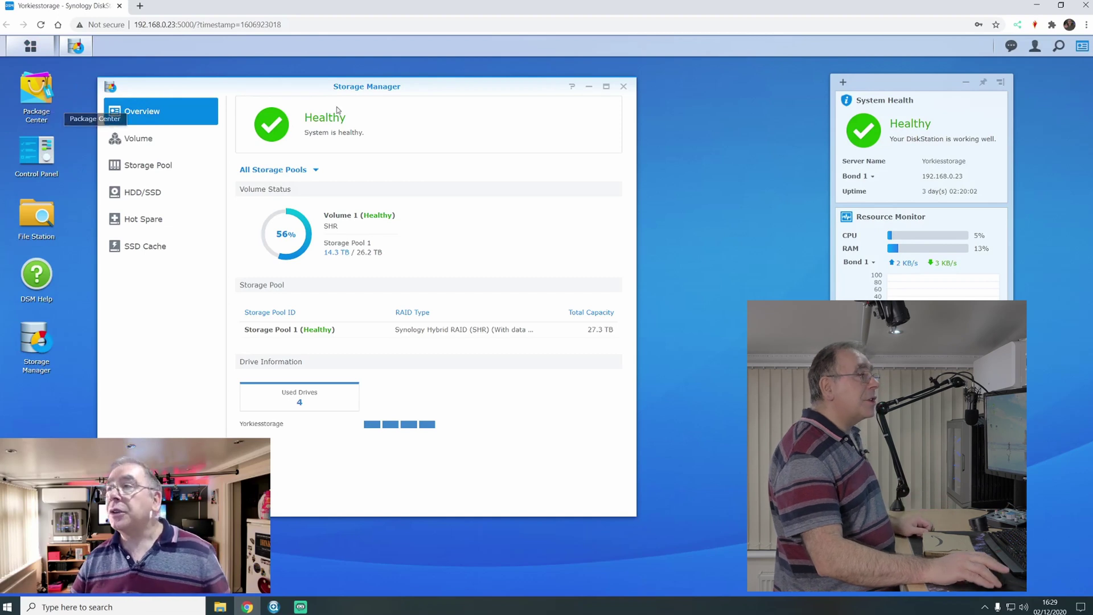
- Shut down the DiskStation from the account options menu and confirm
{"action": "left_click", "coordinate": [1040, 50]}
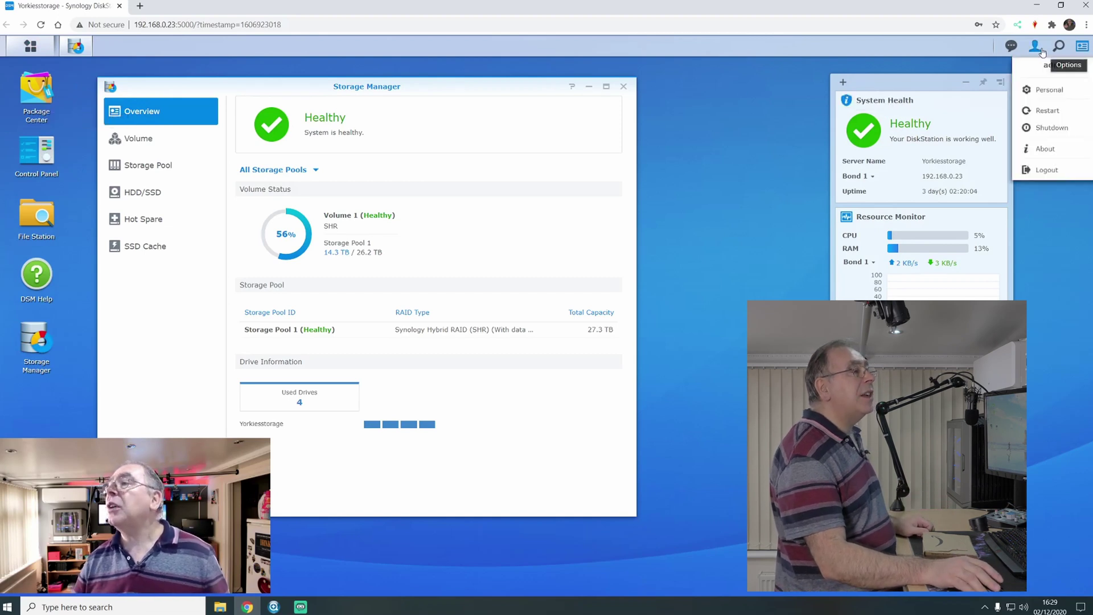
{"action": "left_click", "coordinate": [1048, 128]}
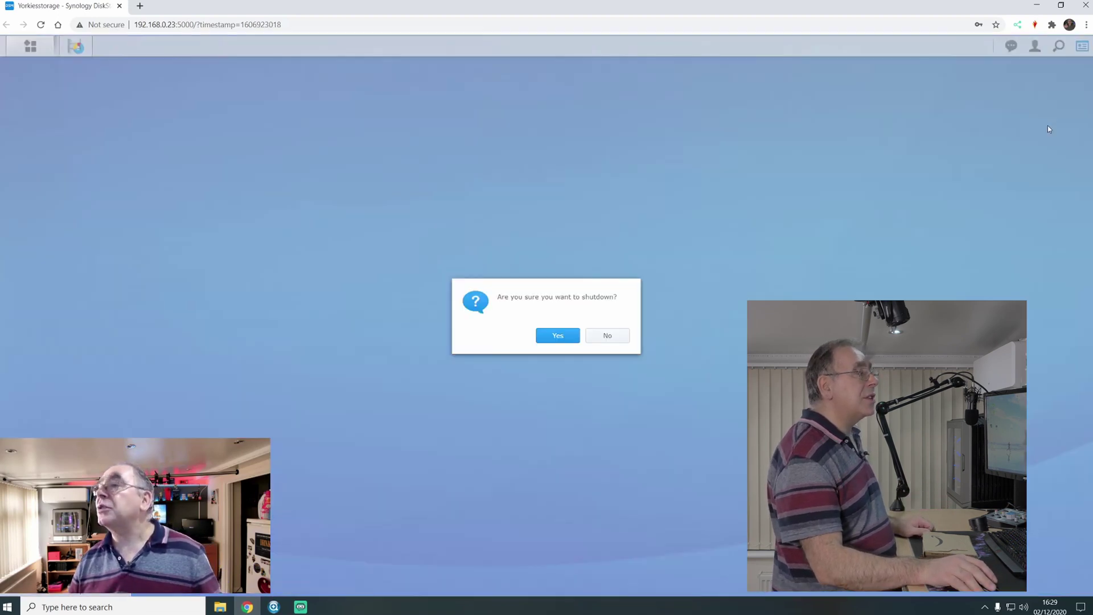
{"action": "left_click", "coordinate": [552, 335]}
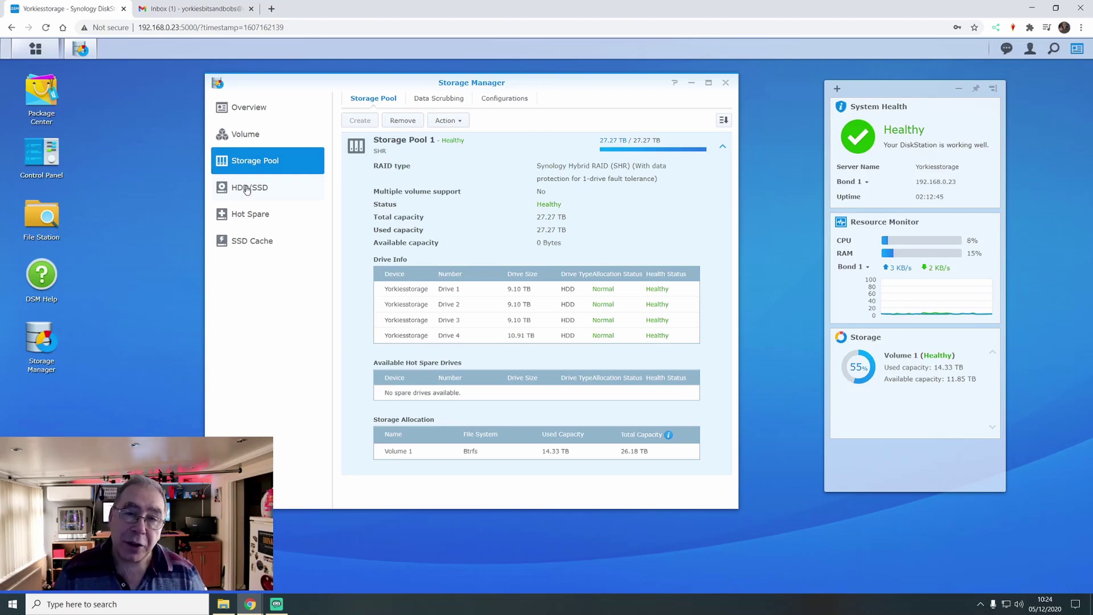
- Check the HDD/SSD drive list, then view the SSD Cache page showing no cache yet
{"action": "left_click", "coordinate": [247, 189]}
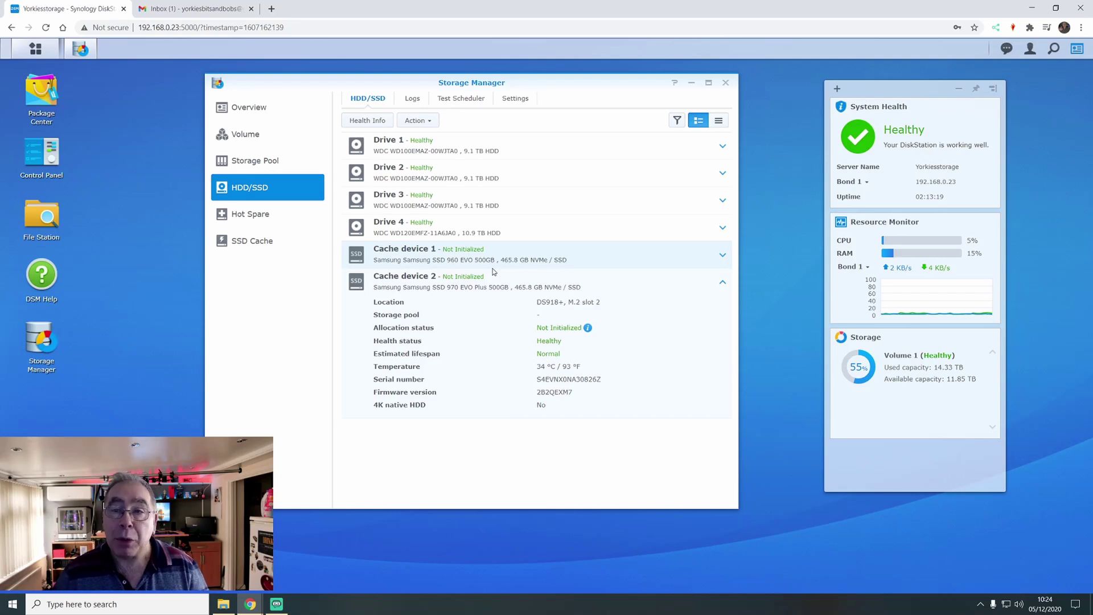
{"action": "left_click", "coordinate": [265, 241]}
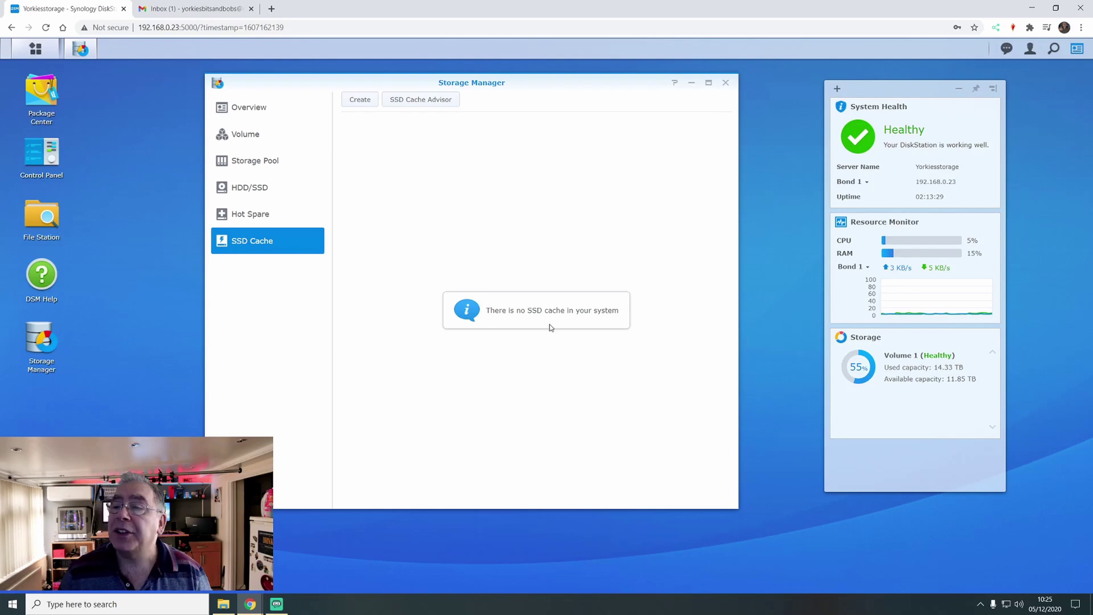
- Start a read-write SSD cache on Volume 1 using Cache device 1 and Cache device 2
{"action": "left_click", "coordinate": [360, 101]}
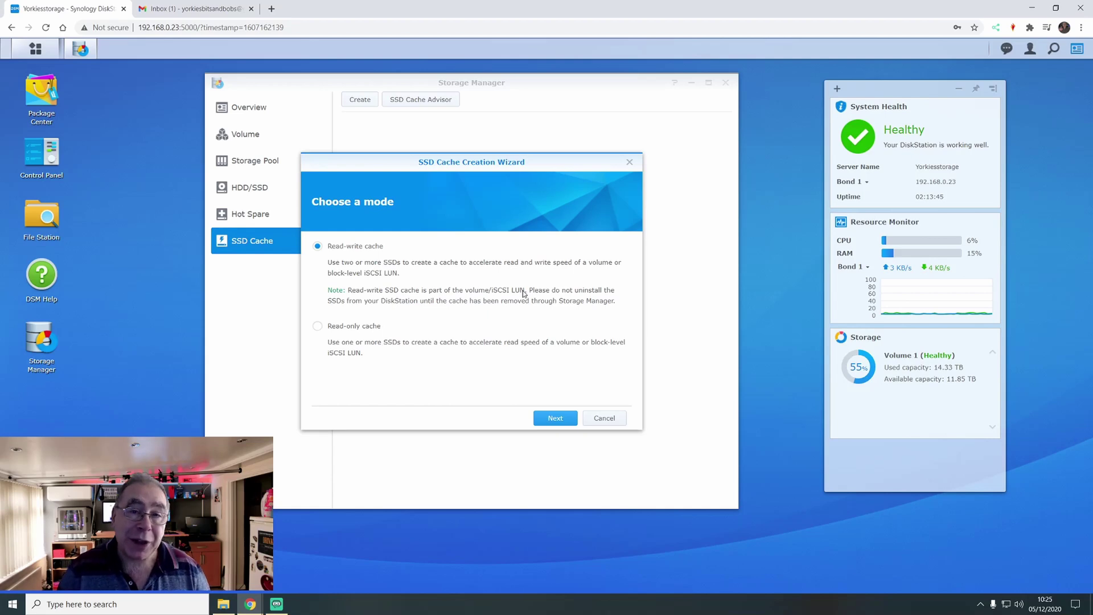
{"action": "left_click", "coordinate": [552, 421]}
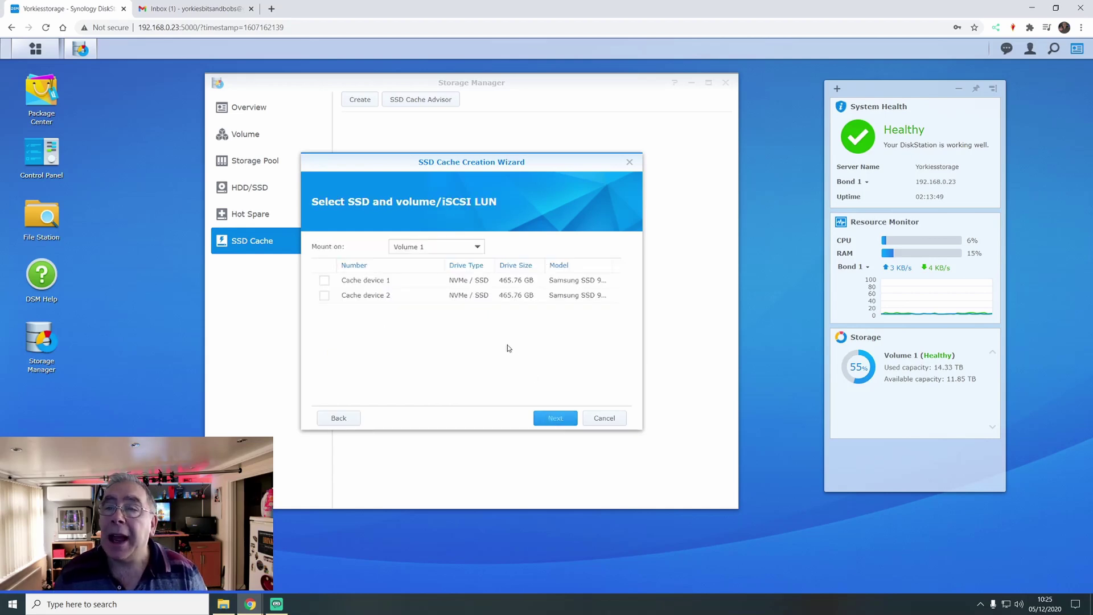
{"action": "left_click", "coordinate": [324, 296]}
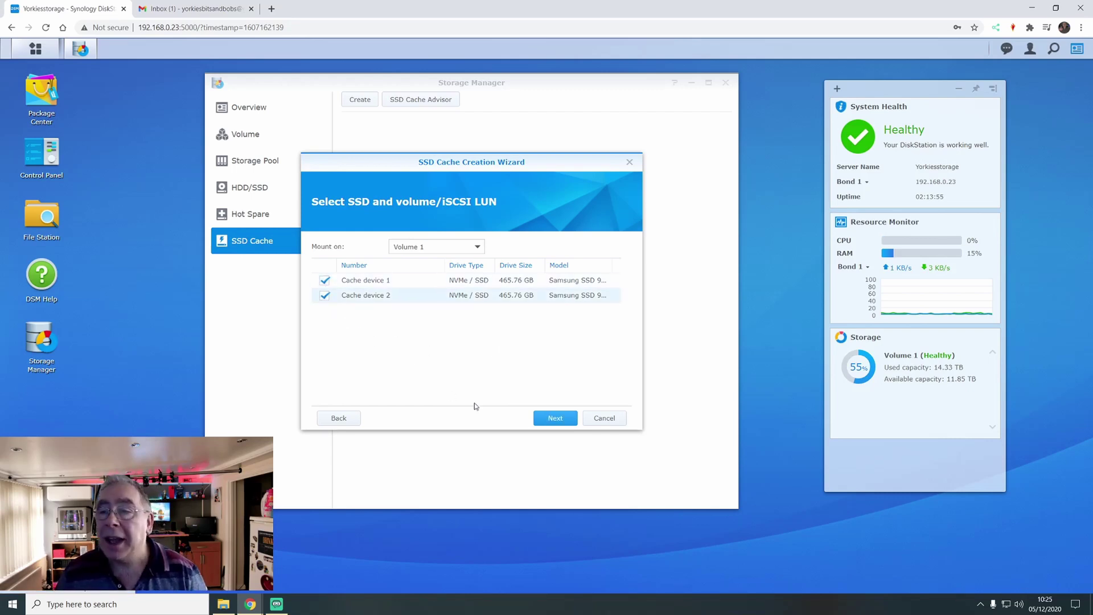
{"action": "left_click", "coordinate": [550, 419]}
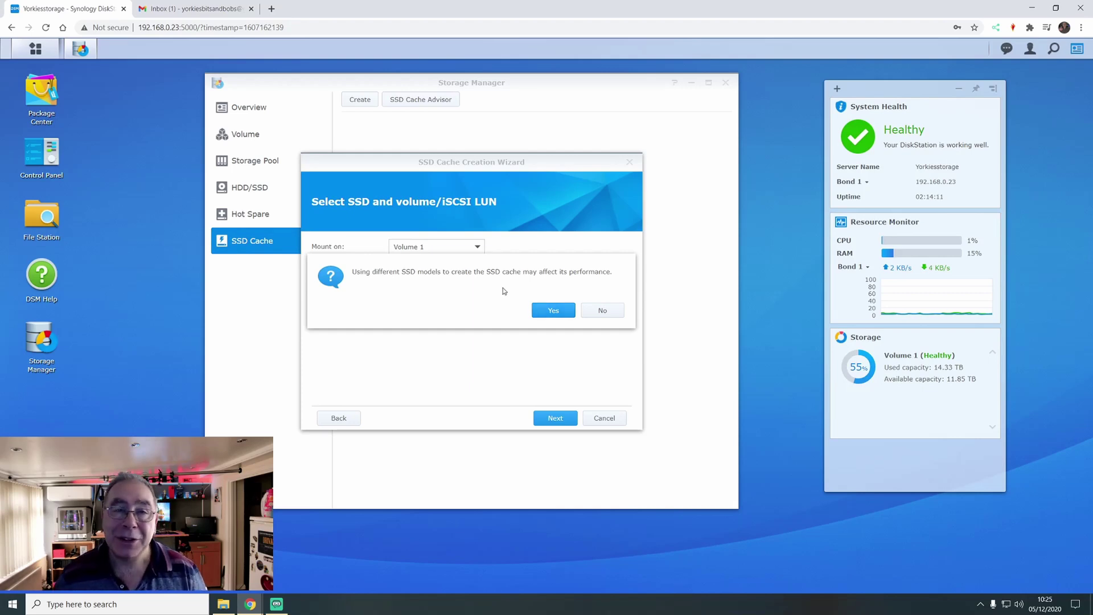
- Accept the mixed SSD model warning and use RAID 1 for the cache, allocating 465 GB
{"action": "left_click", "coordinate": [548, 311]}
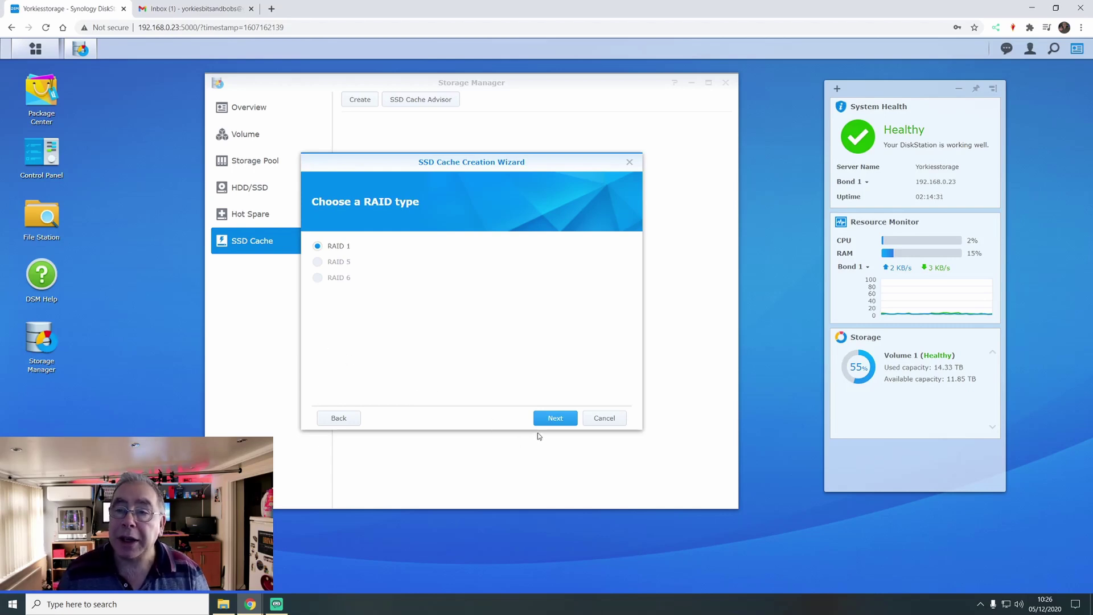
{"action": "left_click", "coordinate": [549, 420]}
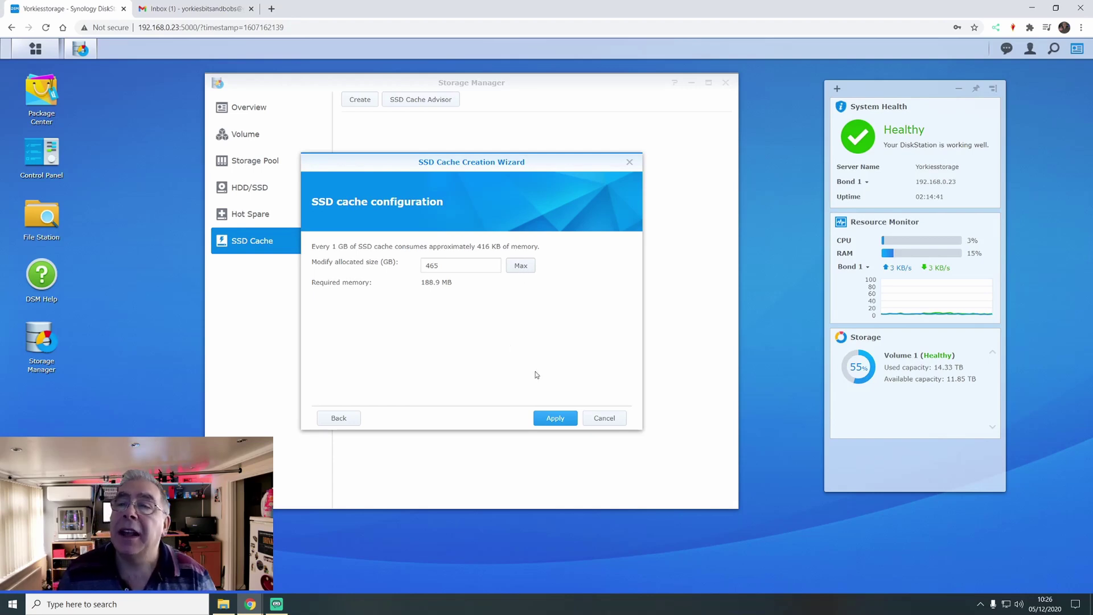
- Apply the 465 GB cache, acknowledging data removal and service interruption, to build SSD Cache 1
{"action": "left_click", "coordinate": [548, 421]}
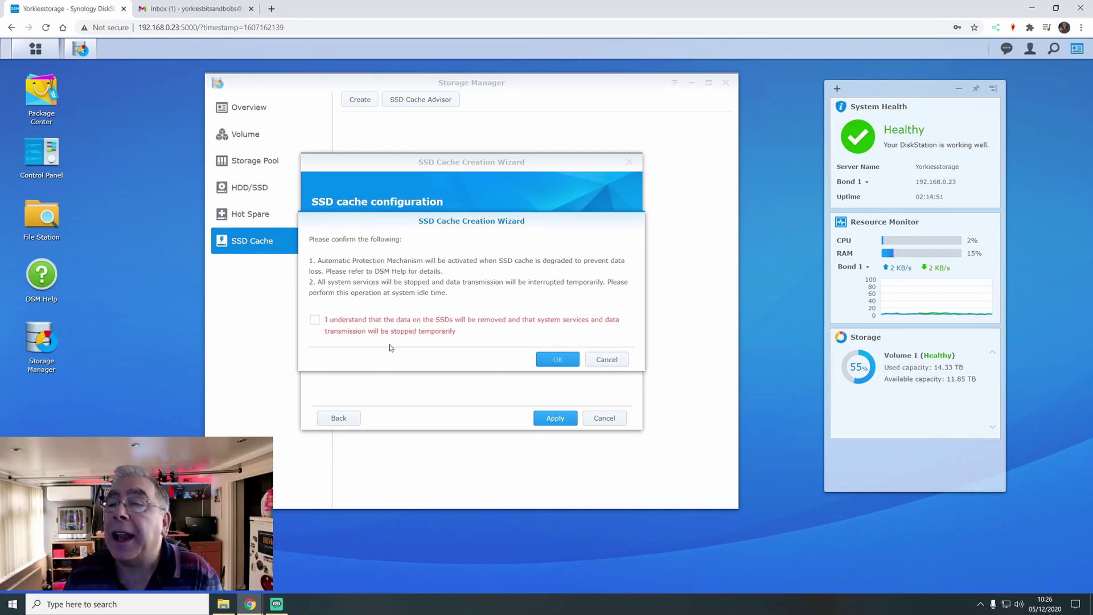
{"action": "left_click", "coordinate": [317, 322]}
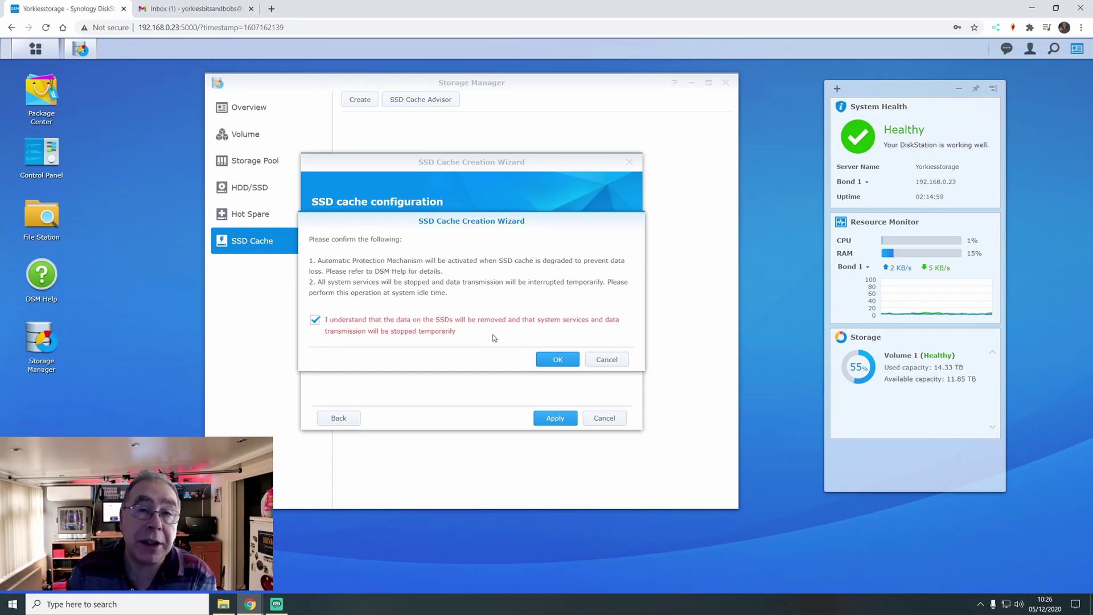
{"action": "left_click", "coordinate": [556, 359]}
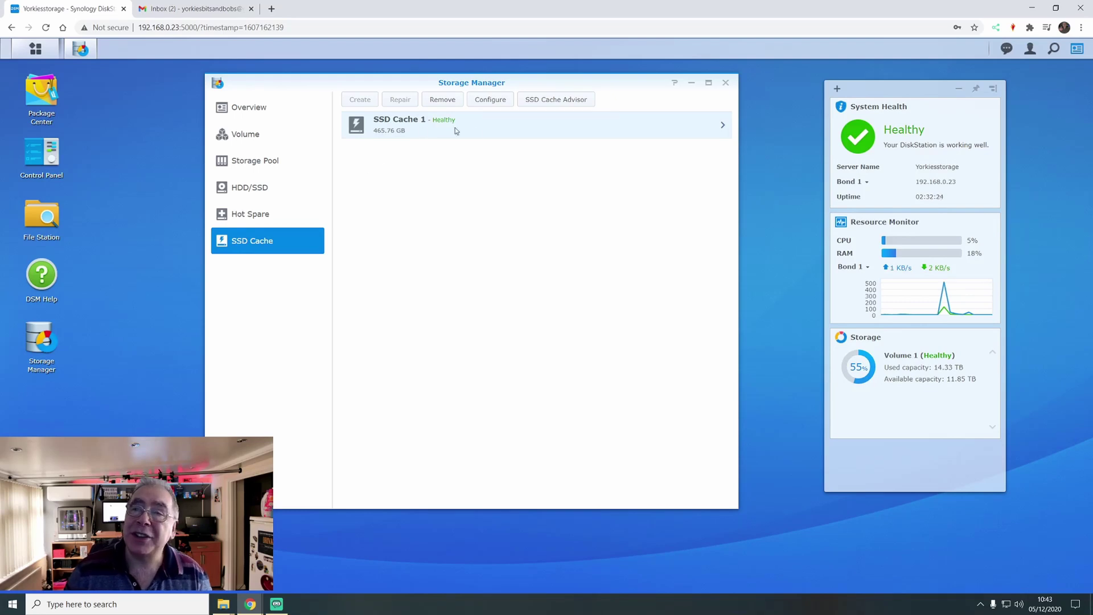
- Expand SSD Cache 1's RAID 1 read-write details, then switch to the HDD/SSD drive list
{"action": "left_click", "coordinate": [725, 129]}
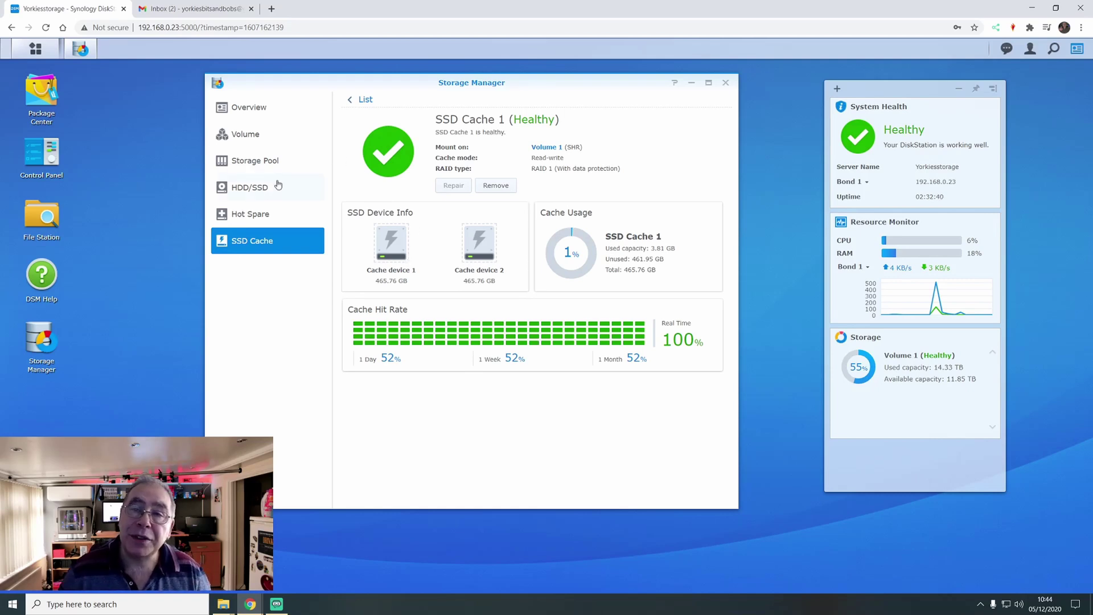
{"action": "left_click", "coordinate": [256, 187]}
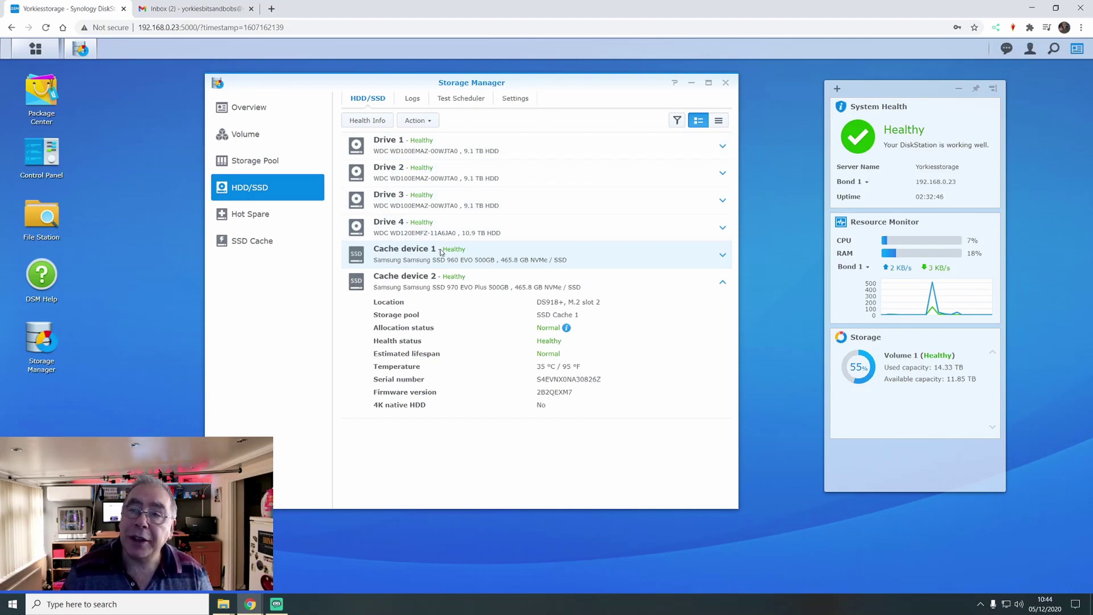
- Collapse Cache device 2's details to show all drives and both cache SSDs Healthy
{"action": "left_click", "coordinate": [722, 283]}
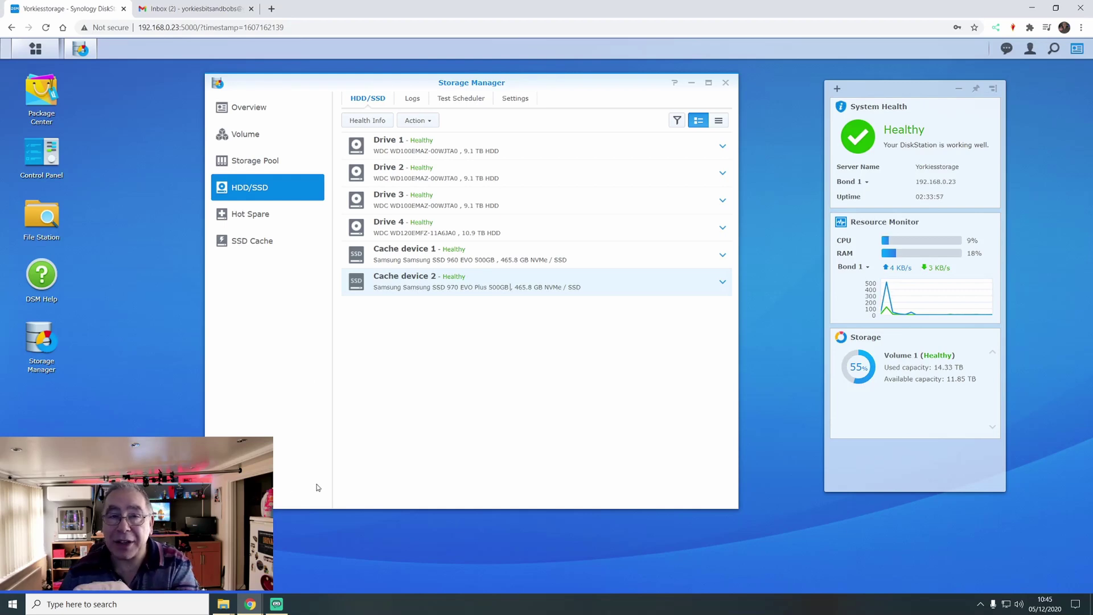
- Bring File Explorer forward and go back to the YORKIESSTORAGE My YouTube Videos share
{"action": "left_click", "coordinate": [223, 610]}
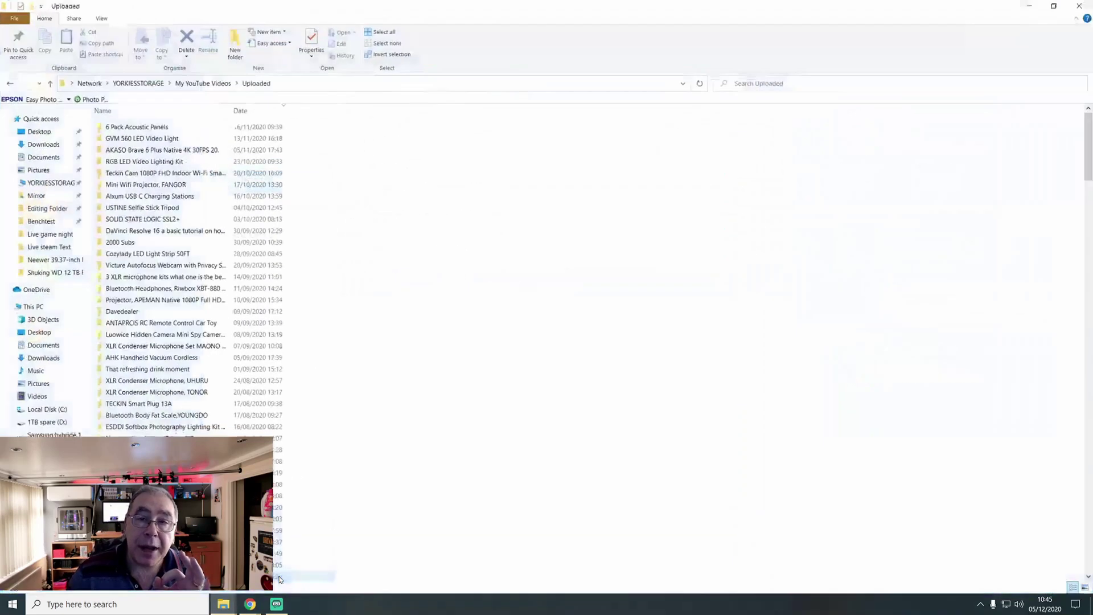
{"action": "key", "text": "alt+Left"}
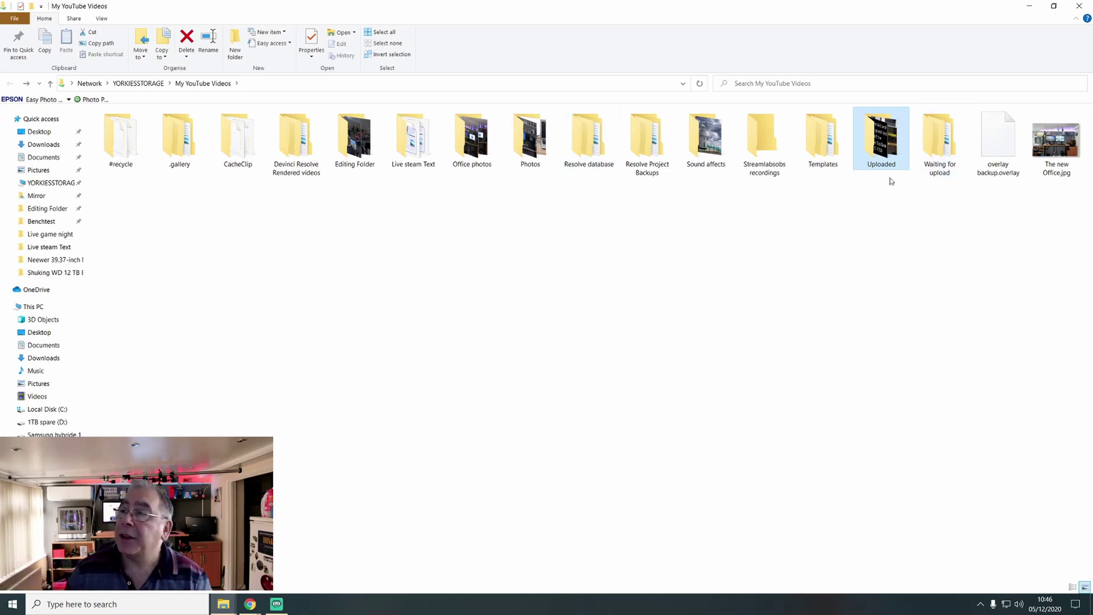
- In Uploaded, browse the 2000 Subs, RC car, body fat scale and TaoTronics earbuds folders
{"action": "double_click", "coordinate": [878, 146]}
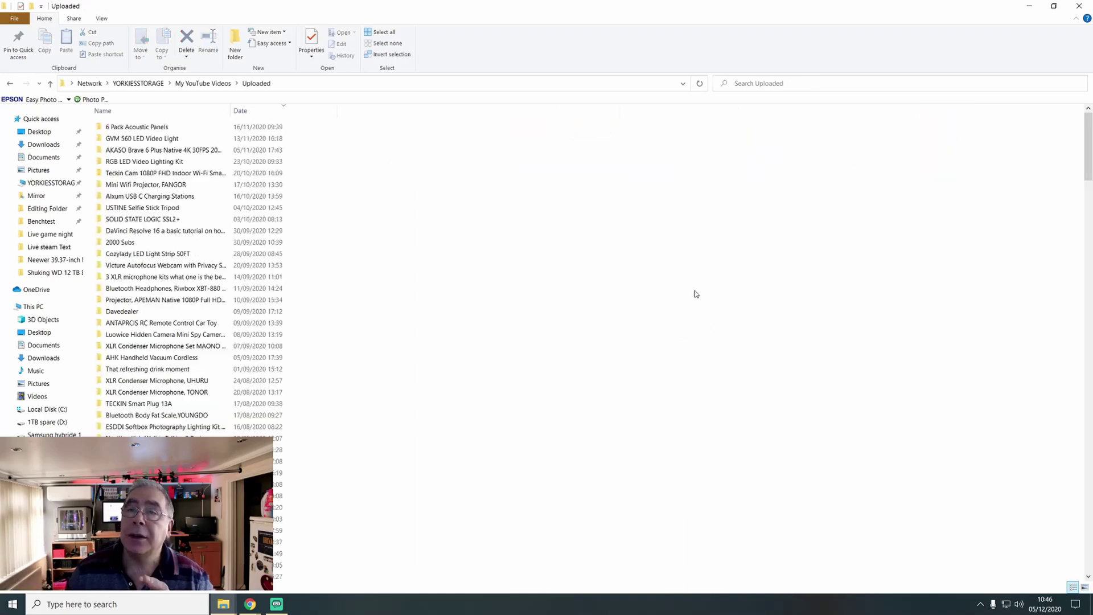
{"action": "double_click", "coordinate": [136, 244]}
{"action": "key", "text": "alt+Left"}
{"action": "scroll", "coordinate": [137, 284], "scroll_direction": "down", "scroll_amount": 3}
{"action": "double_click", "coordinate": [137, 323]}
{"action": "key", "text": "alt+Left"}
{"action": "double_click", "coordinate": [128, 419]}
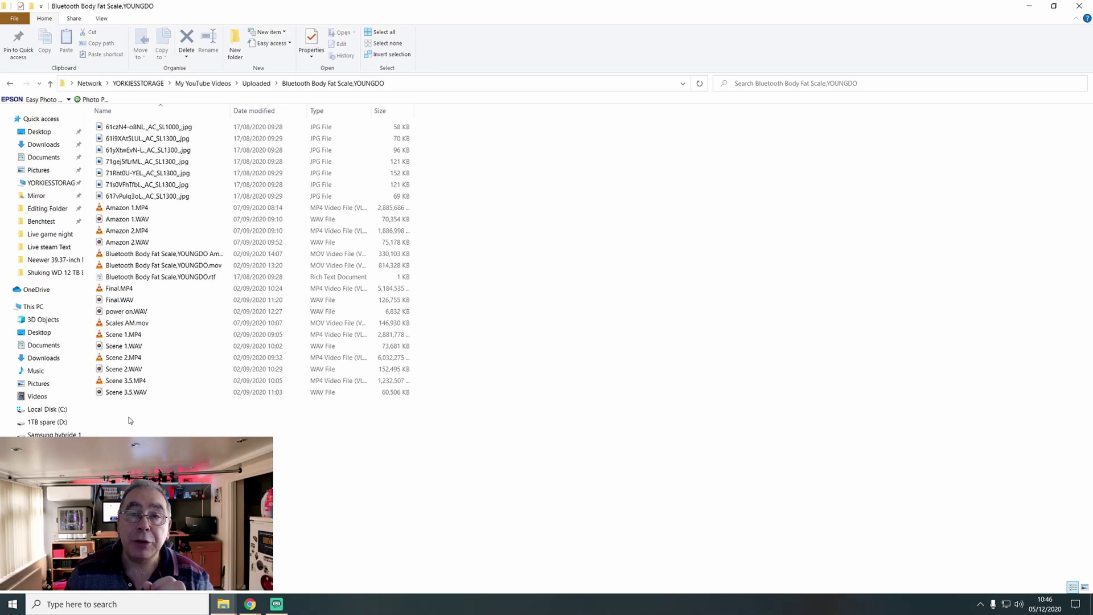
{"action": "key", "text": "alt+Left"}
{"action": "double_click", "coordinate": [131, 460]}
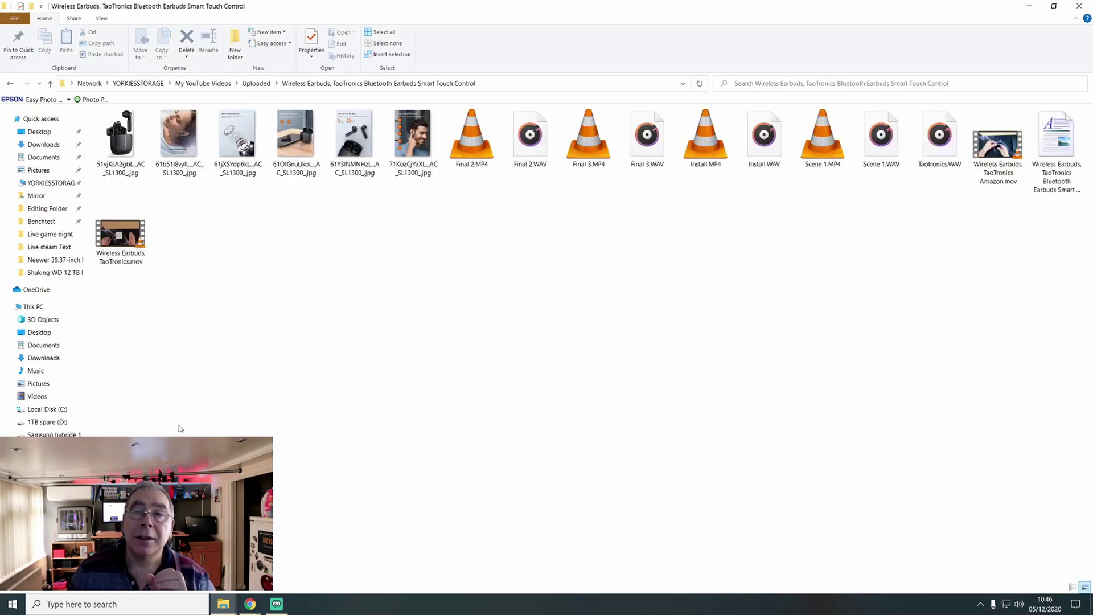
{"action": "key", "text": "alt+Left"}
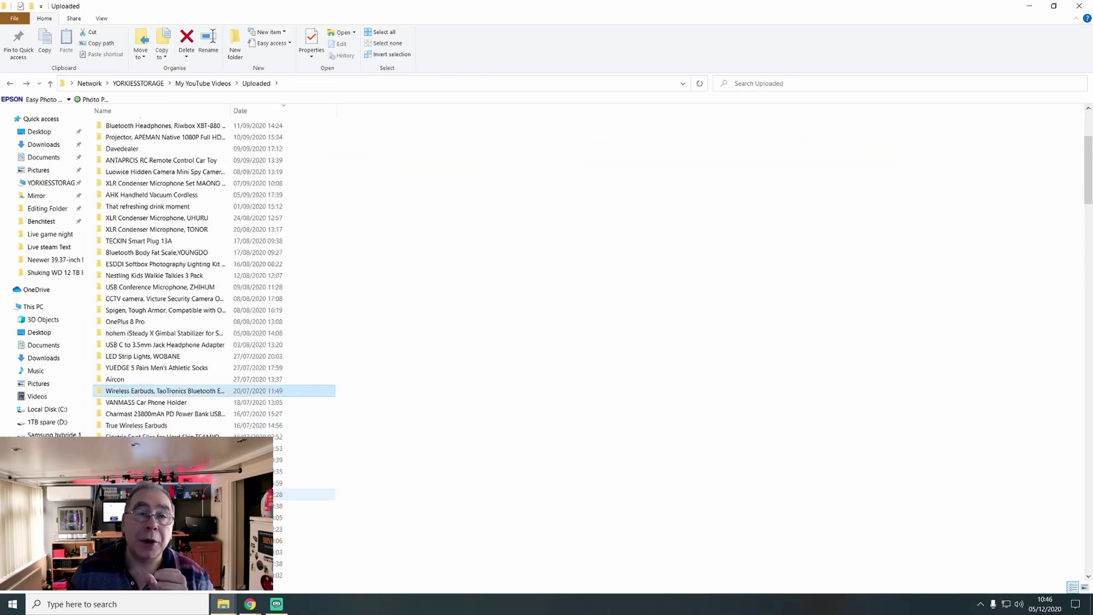
- Browse the Silkland cable, 09/09/2020, selfie stick and AKASO Brave 6 Plus folders, then return to My YouTube Videos
{"action": "double_click", "coordinate": [188, 494]}
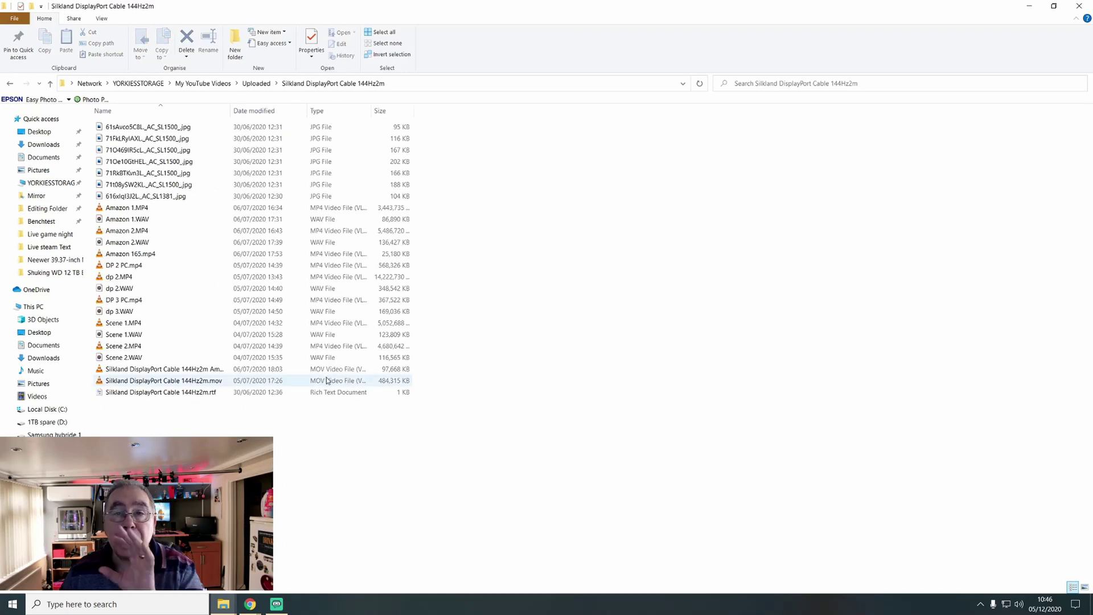
{"action": "key", "text": "alt+Left"}
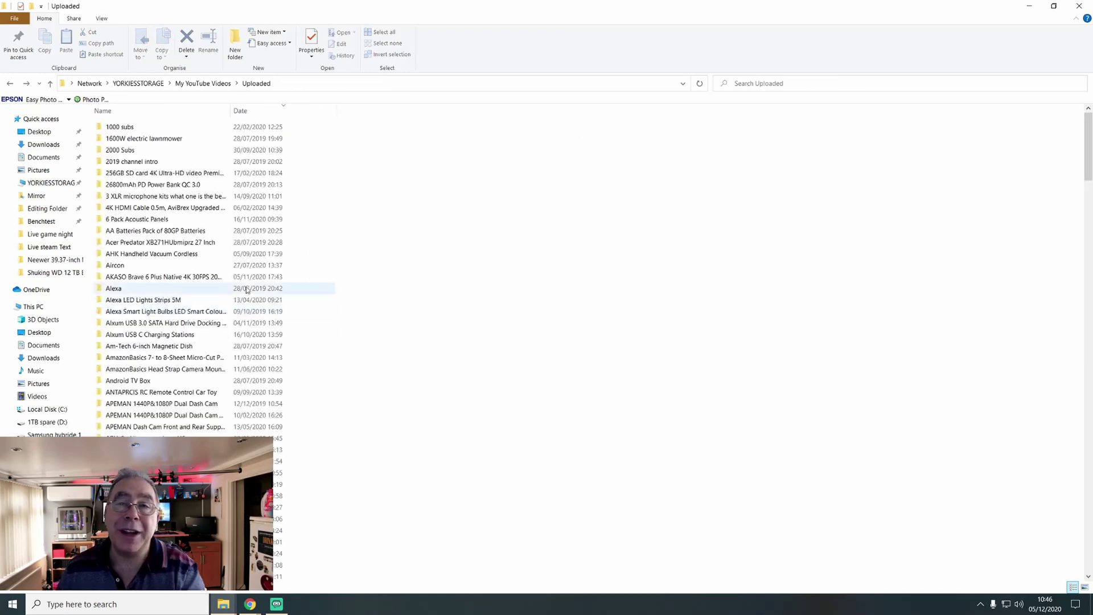
{"action": "scroll", "coordinate": [244, 275], "scroll_direction": "down", "scroll_amount": 5}
{"action": "double_click", "coordinate": [245, 228]}
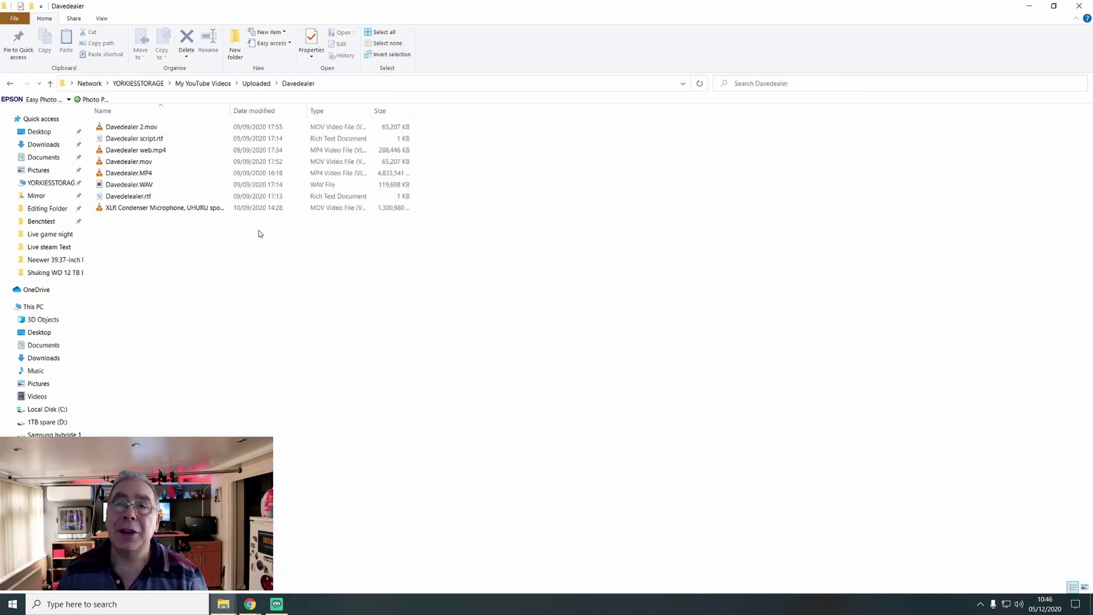
{"action": "key", "text": "alt+Left"}
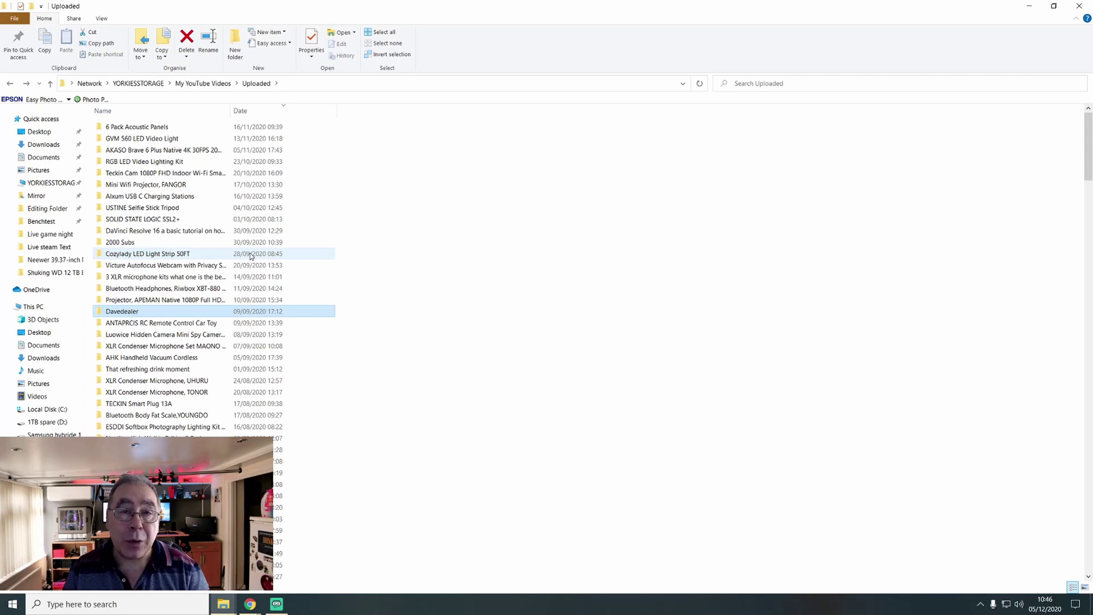
{"action": "double_click", "coordinate": [182, 208]}
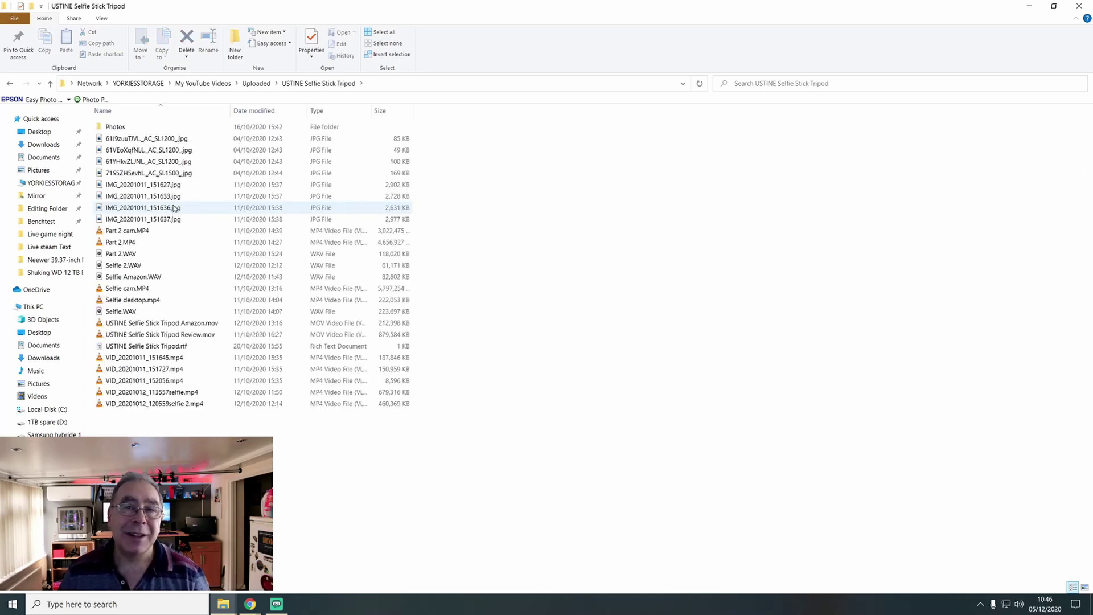
{"action": "key", "text": "alt+Left"}
{"action": "double_click", "coordinate": [152, 152]}
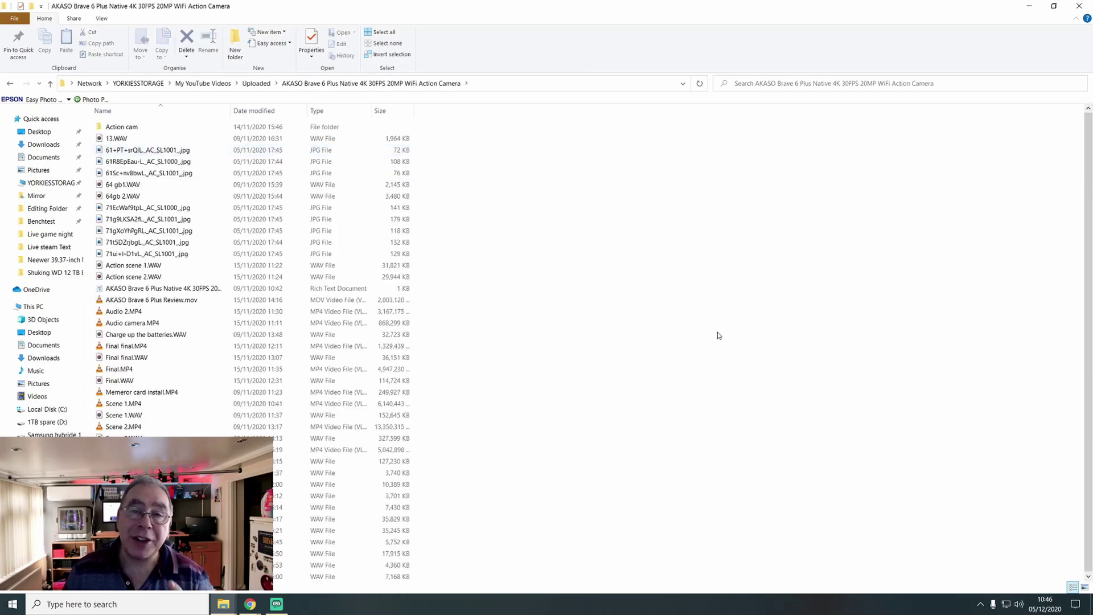
{"action": "key", "text": "alt+Left"}
{"action": "key", "text": "alt+Left"}
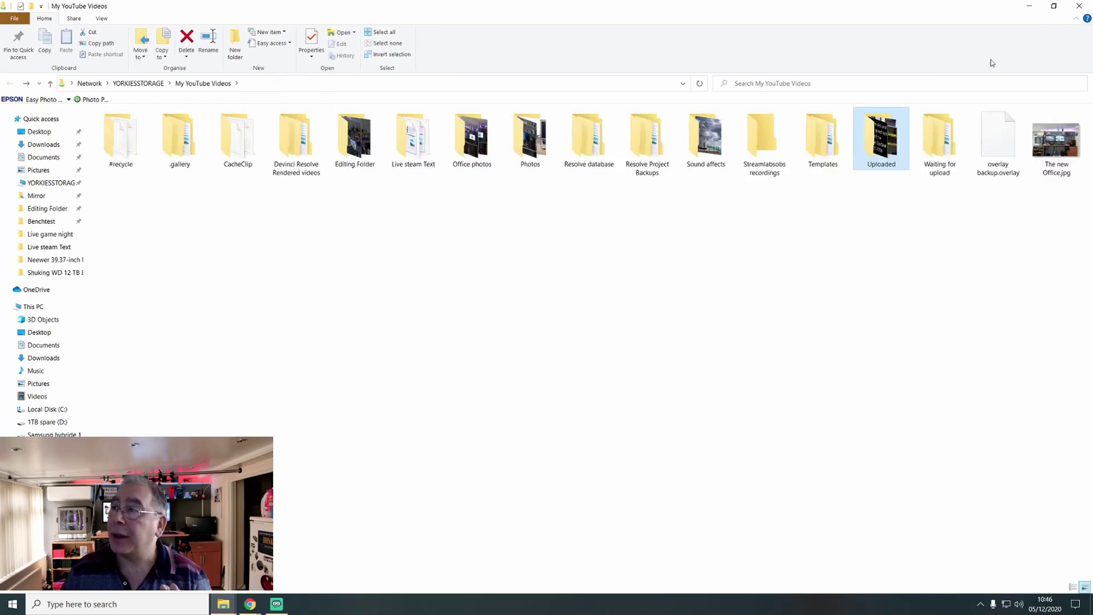
- Close File Explorer to reveal DSM's Storage Manager with all drives Healthy
{"action": "left_click", "coordinate": [1078, 7]}
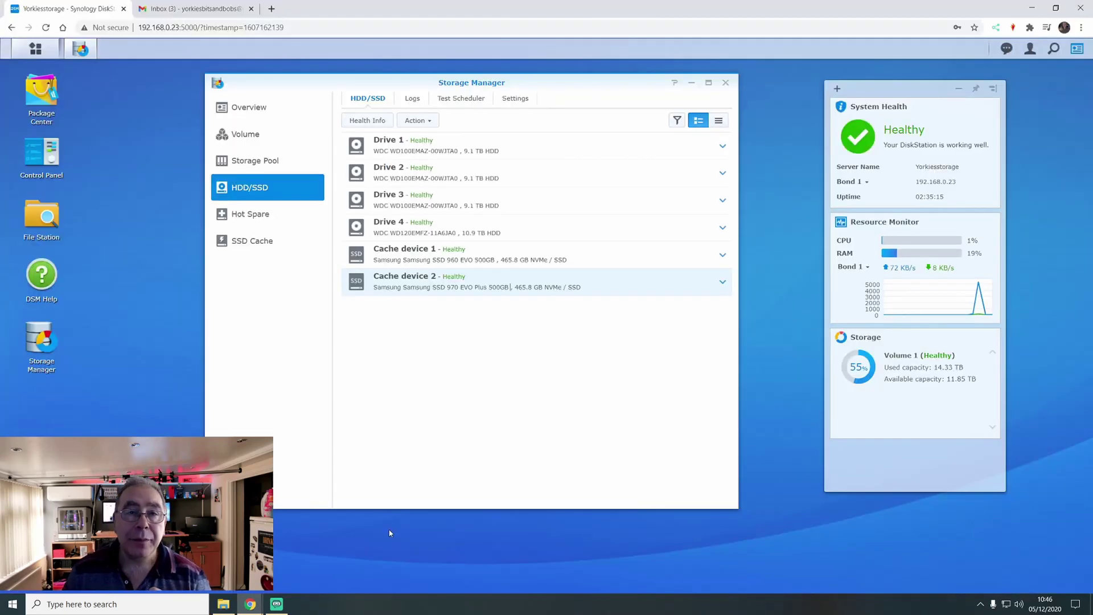